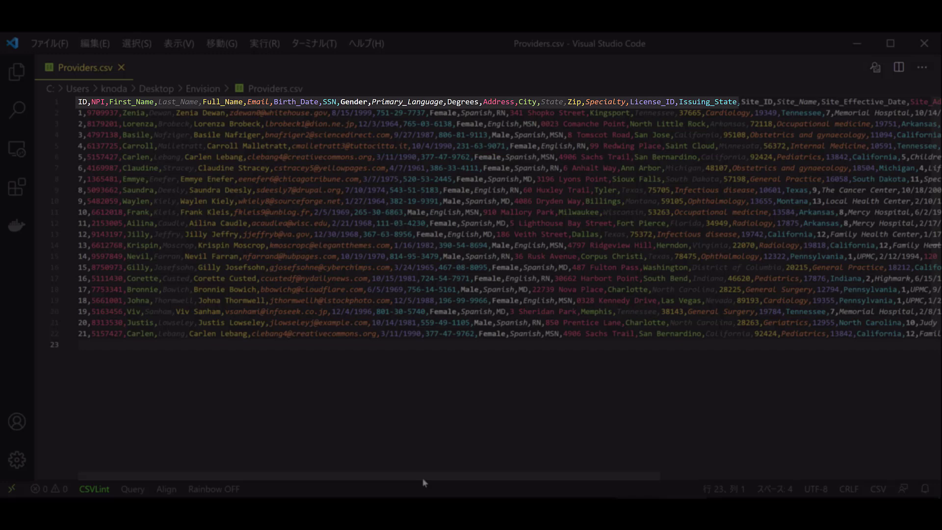
Examine the remaining columns of Providers.csv, including the site fields
scroll(459, 476, "right", 3)
scroll(510, 470, "right", 15)
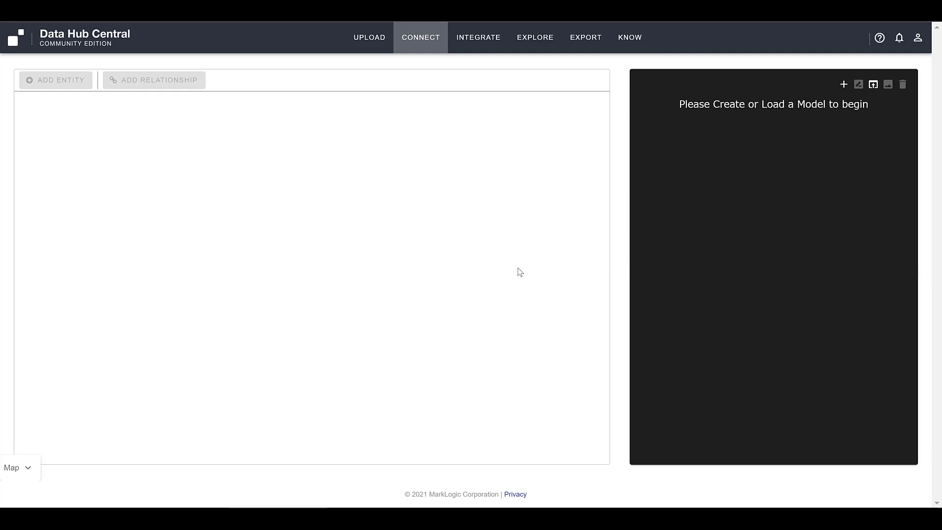
Upload Providers.csv from the Envision folder into Data Hub Central, keeping Providers.csv as the data source name
left_click(371, 49)
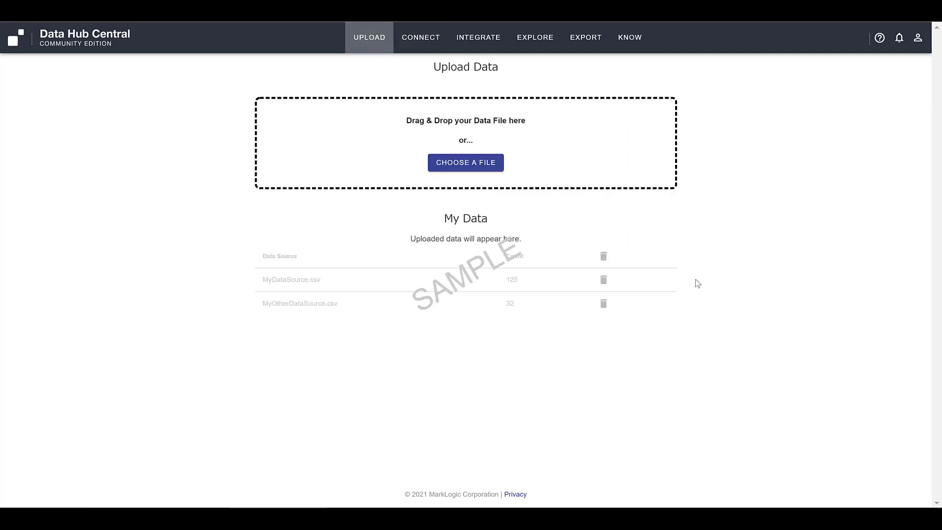
left_click(456, 496)
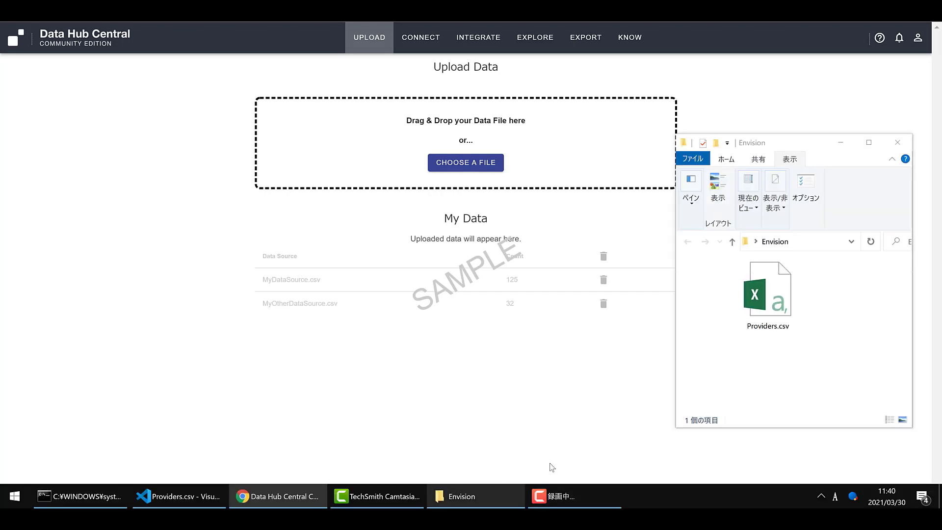
left_click(795, 295)
left_click_drag(722, 260, 481, 170)
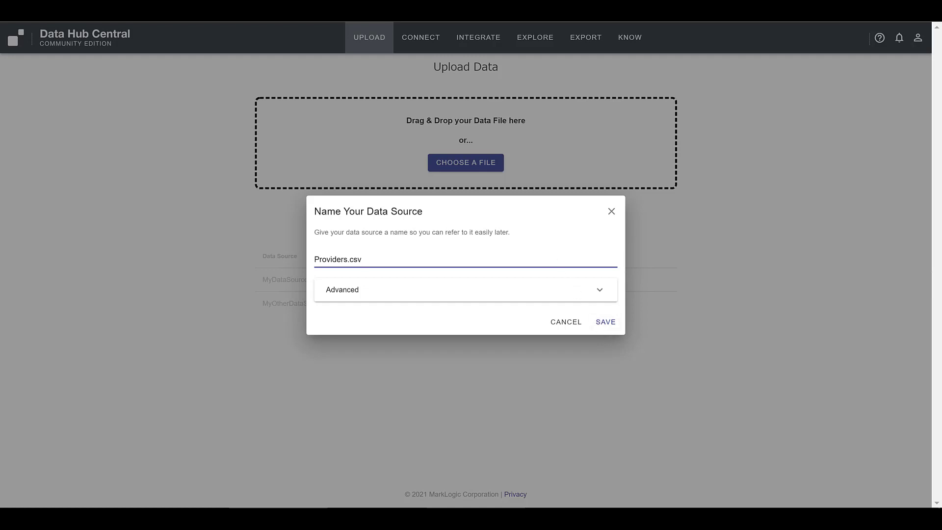
left_click(605, 326)
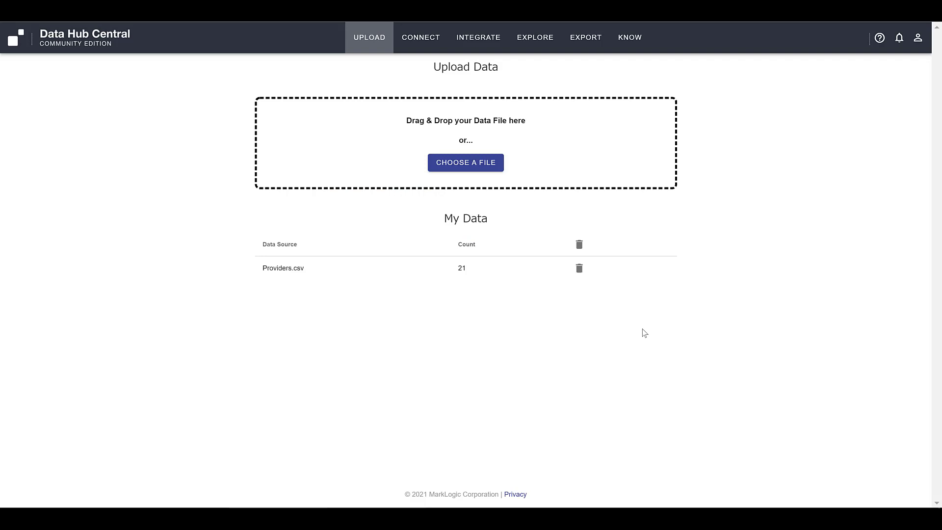
Explore the Staging database and filter its documents to the Providers.csv collection
left_click(545, 37)
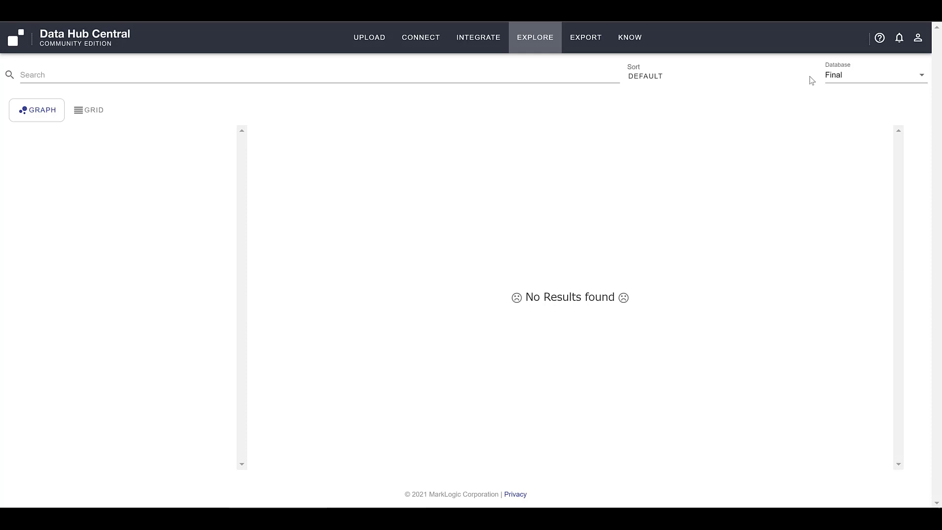
left_click(919, 78)
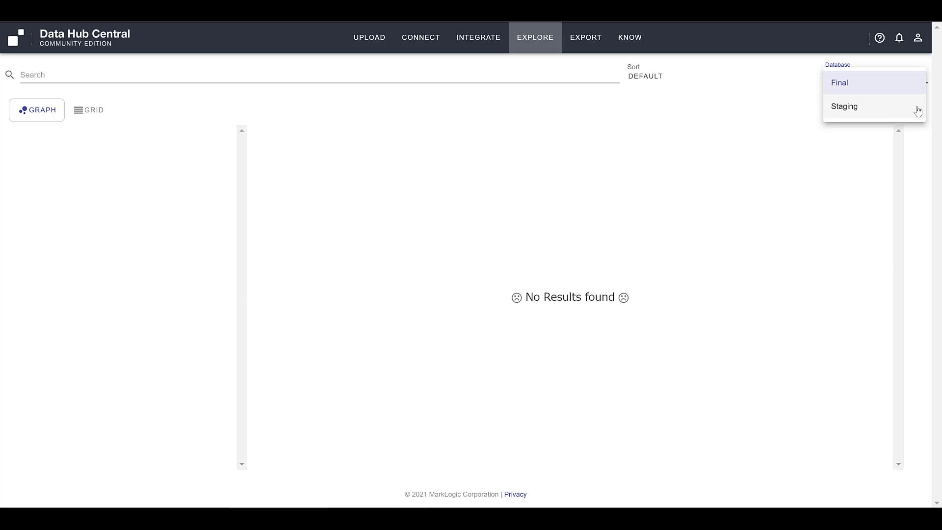
left_click(918, 111)
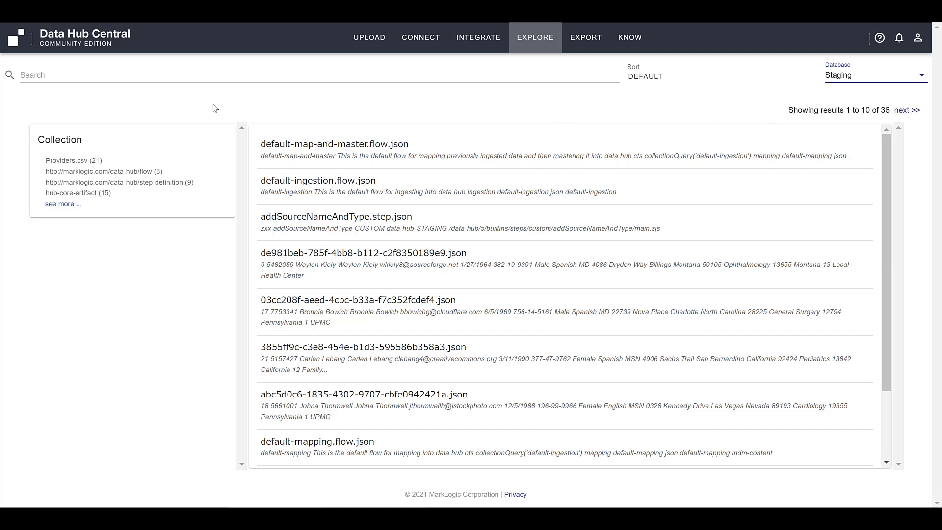
mouse_move(42, 163)
left_click(41, 161)
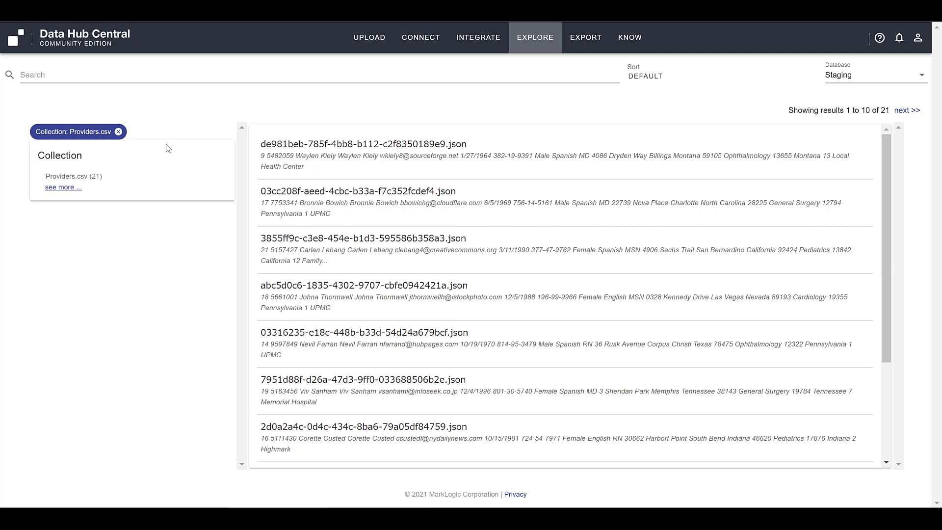
Open the first JSON document in the Providers.csv collection and inspect its raw envelope and instance fields
left_click(345, 141)
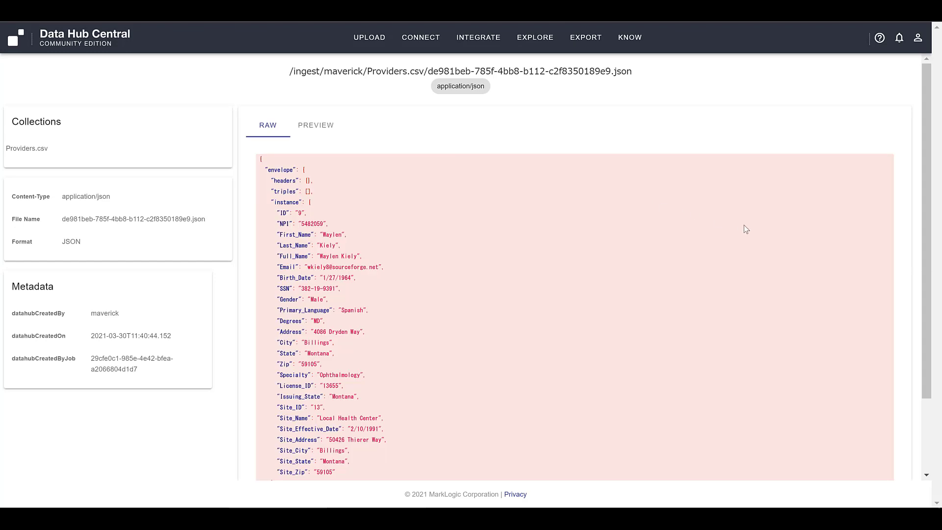
scroll(746, 230, "down", 2)
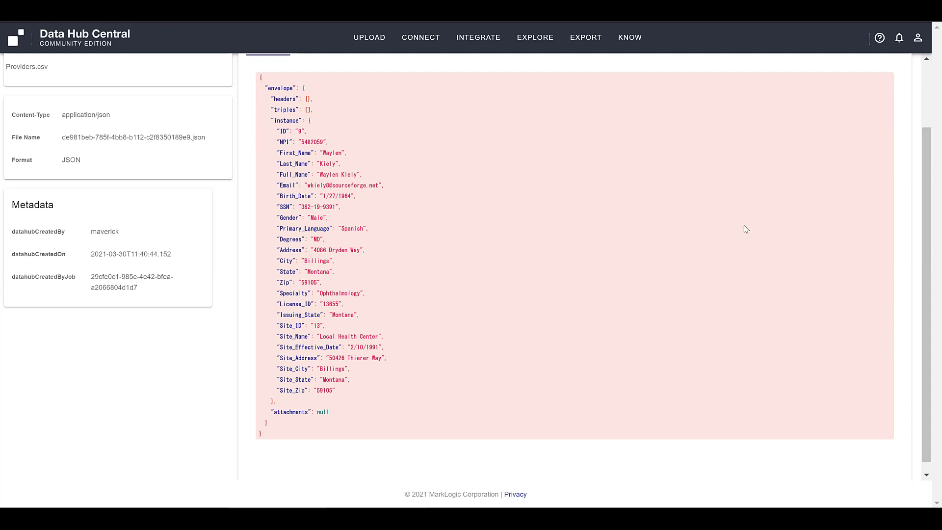
scroll(745, 225, "up", 2)
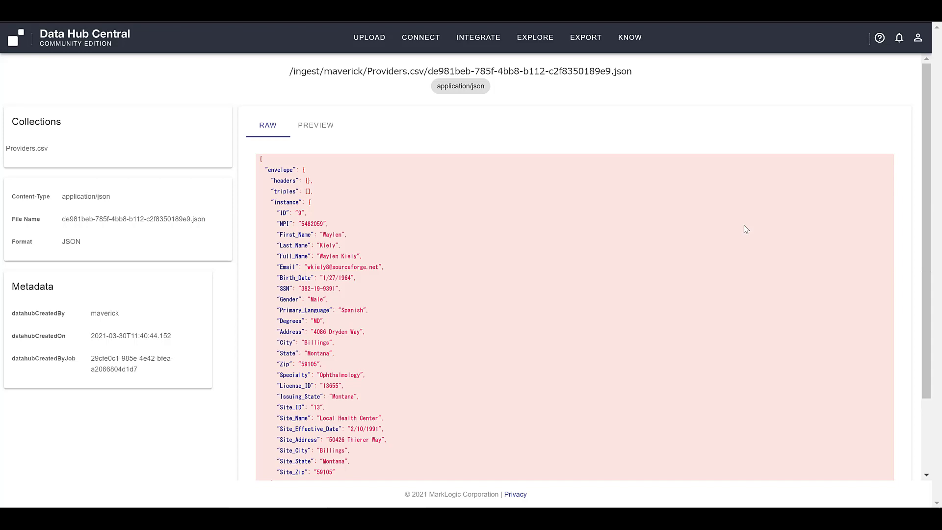
Return to exploring the Staging database, filter to the Providers.csv collection and search it for a provider's first name
left_click(549, 44)
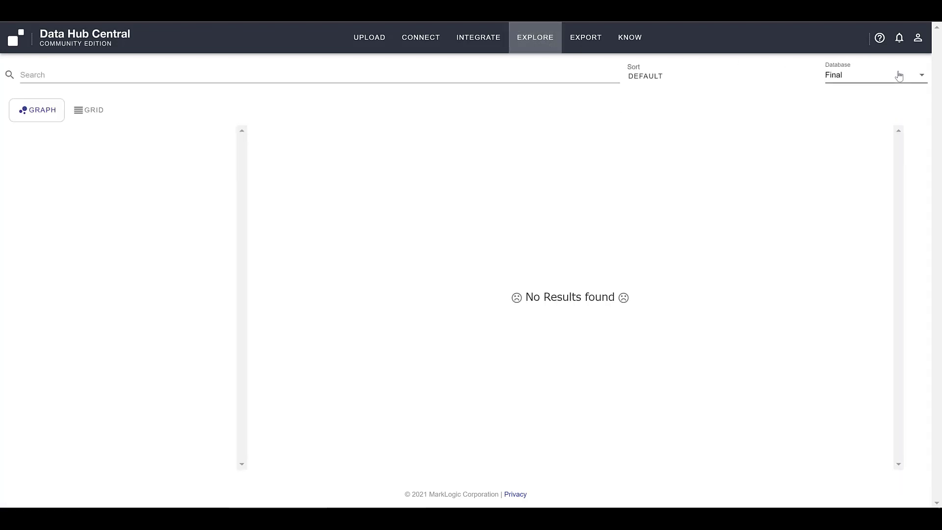
left_click(900, 75)
left_click(894, 107)
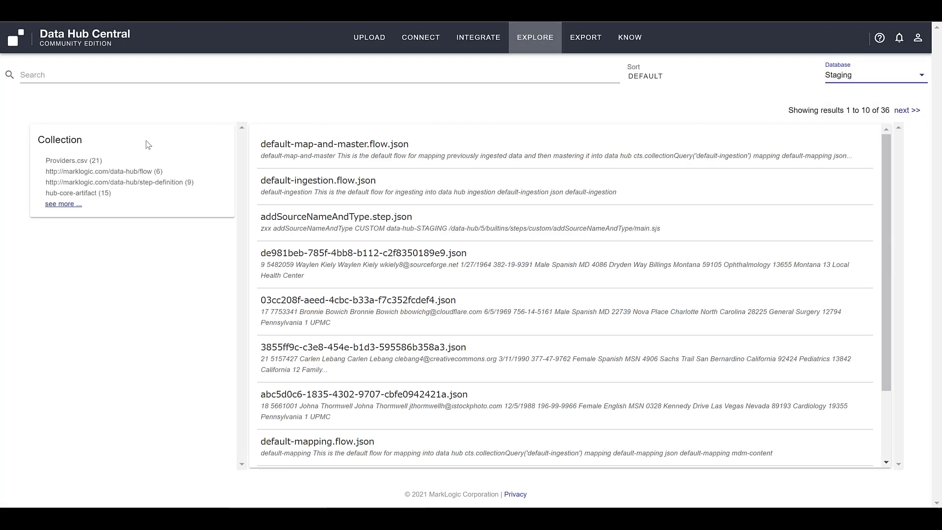
left_click(41, 161)
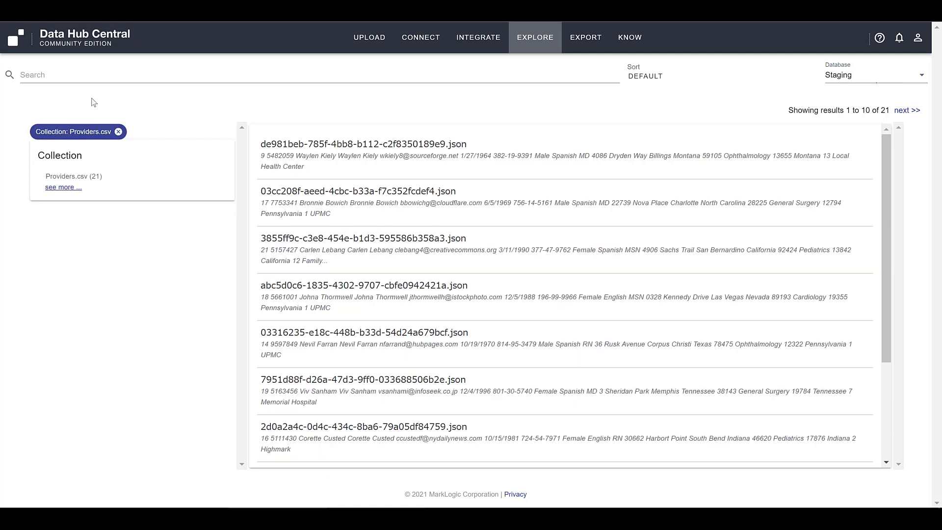
left_click(109, 74)
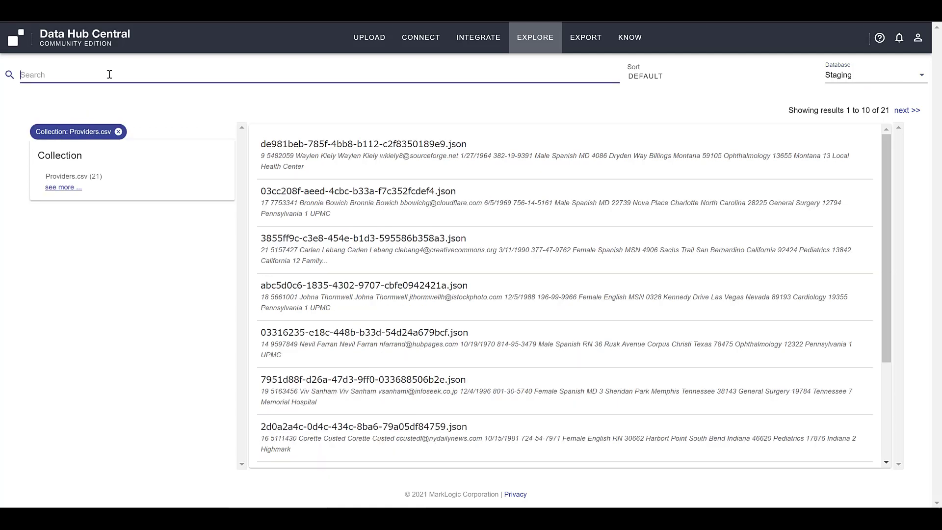
type("frank")
key("Return")
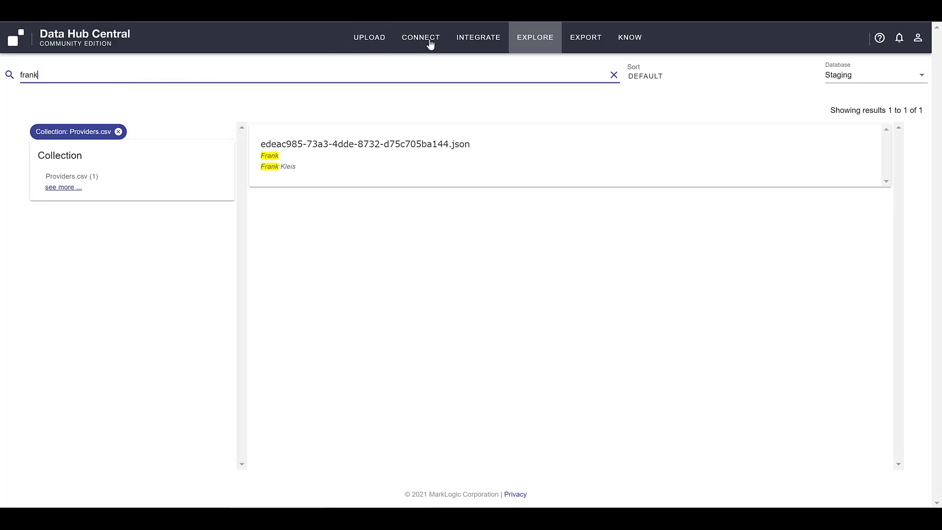
Create a new data model named Providers in the Connect area
left_click(434, 45)
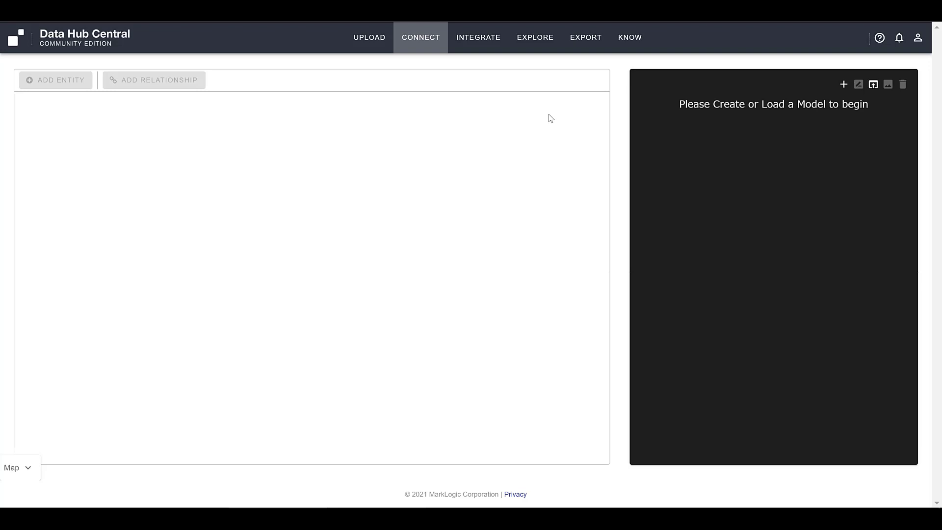
left_click(843, 84)
left_click(831, 132)
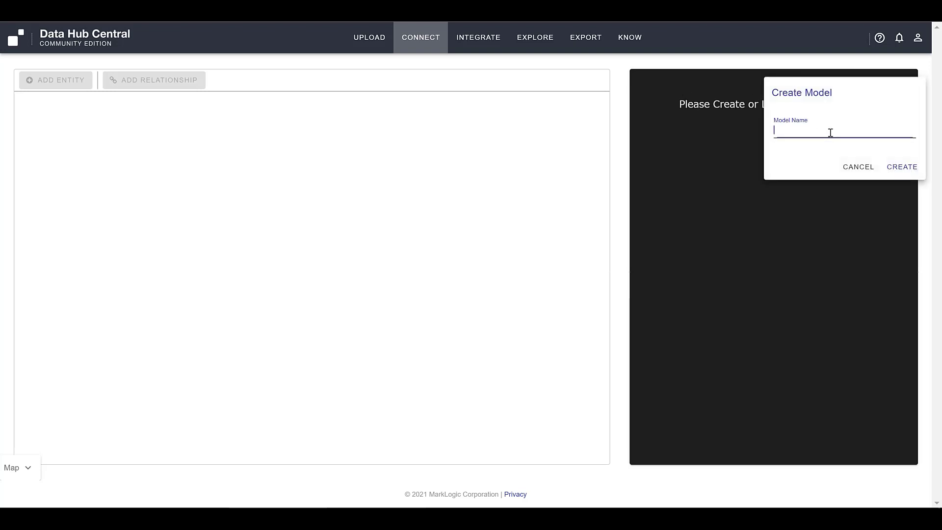
type("Providers")
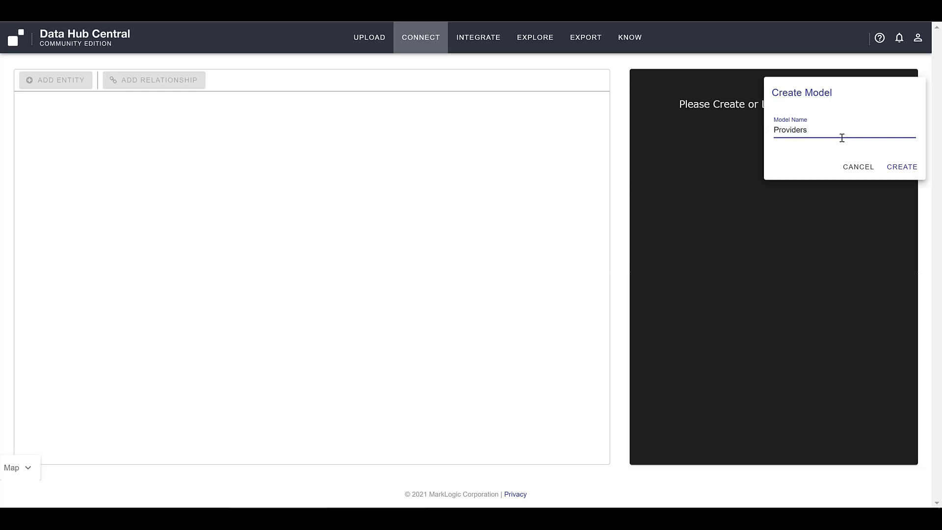
left_click(907, 167)
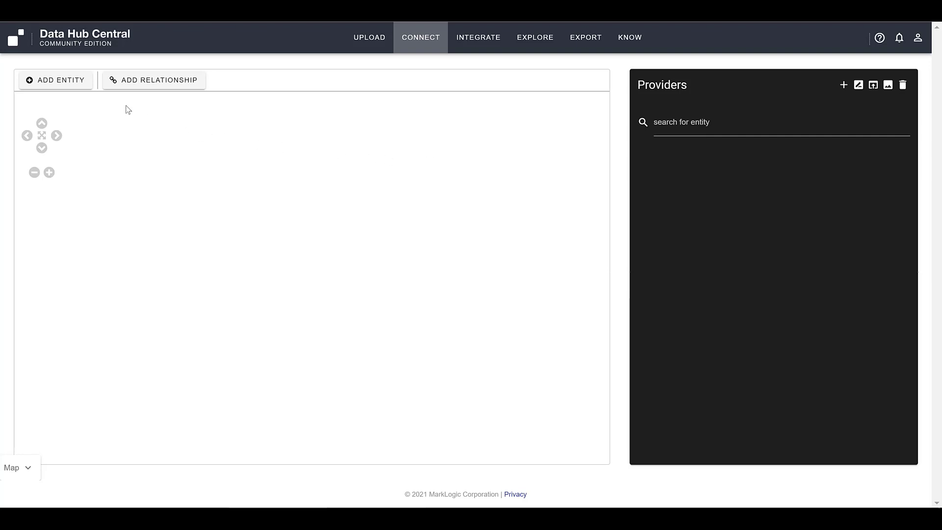
Add an entity named Person to the Providers model
right_click(92, 128)
left_click(100, 140)
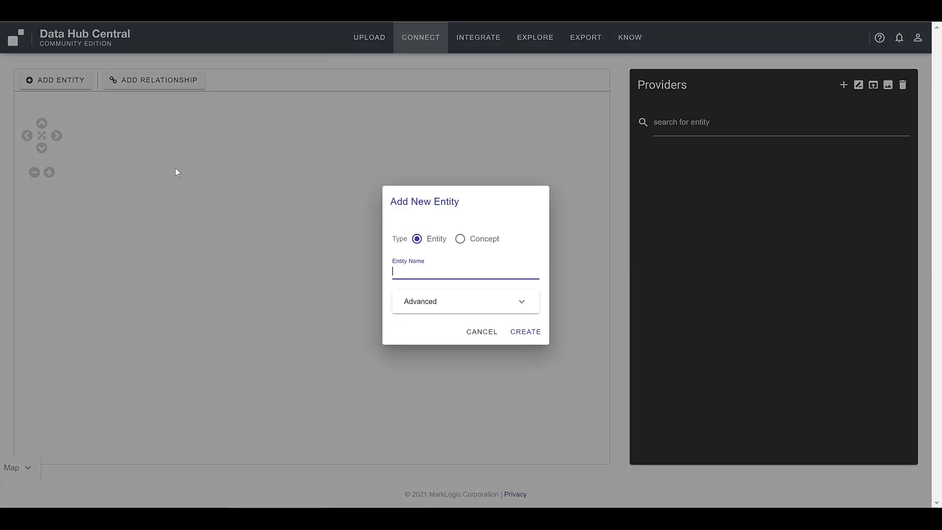
type("Person")
left_click(527, 331)
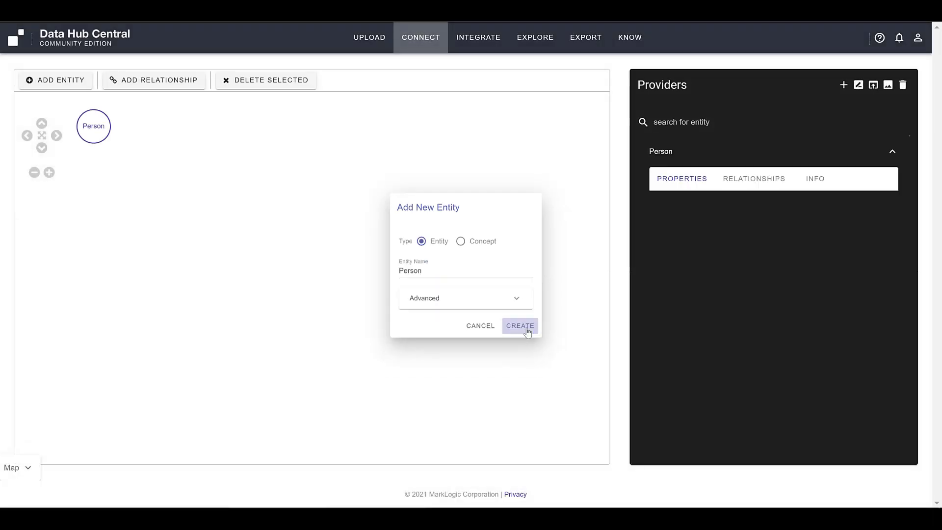
Add a second entity named Facility beside Person on the model canvas and clear the selection
right_click(179, 123)
left_click(191, 139)
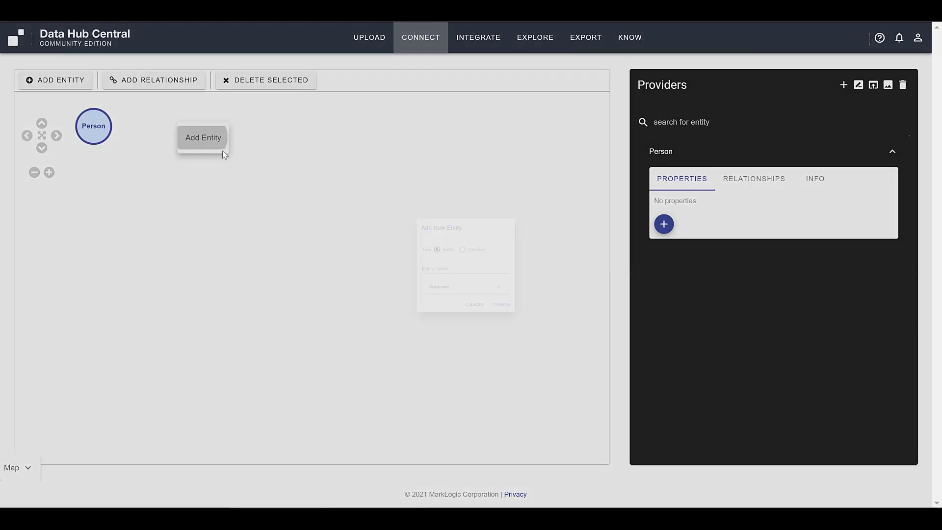
type("Facility")
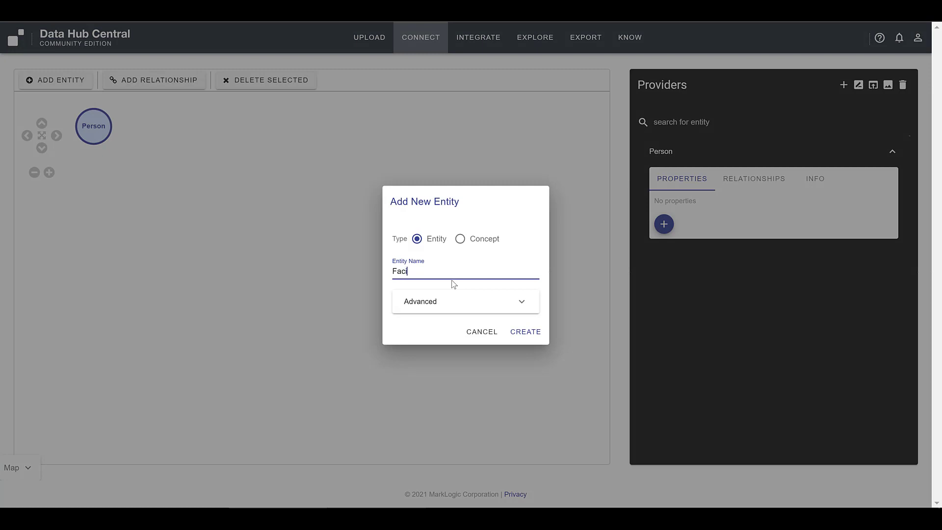
left_click(525, 331)
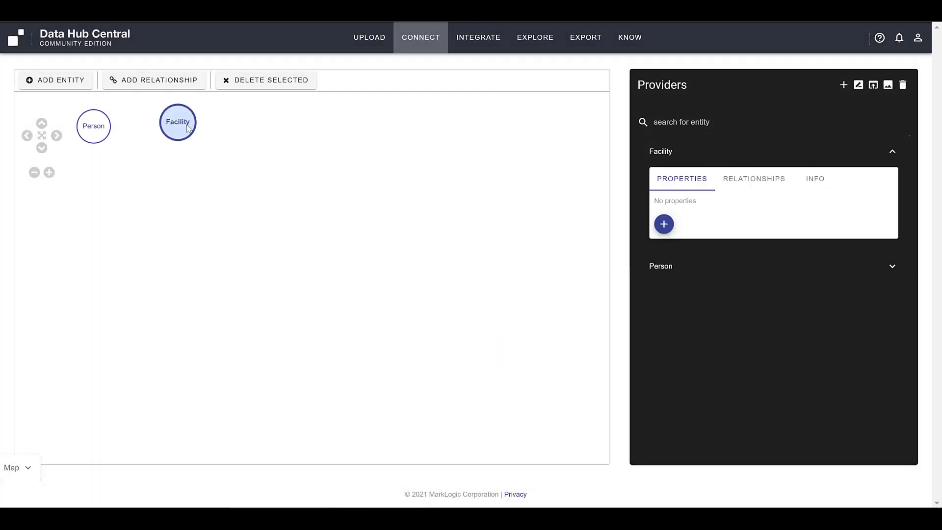
left_click(472, 340)
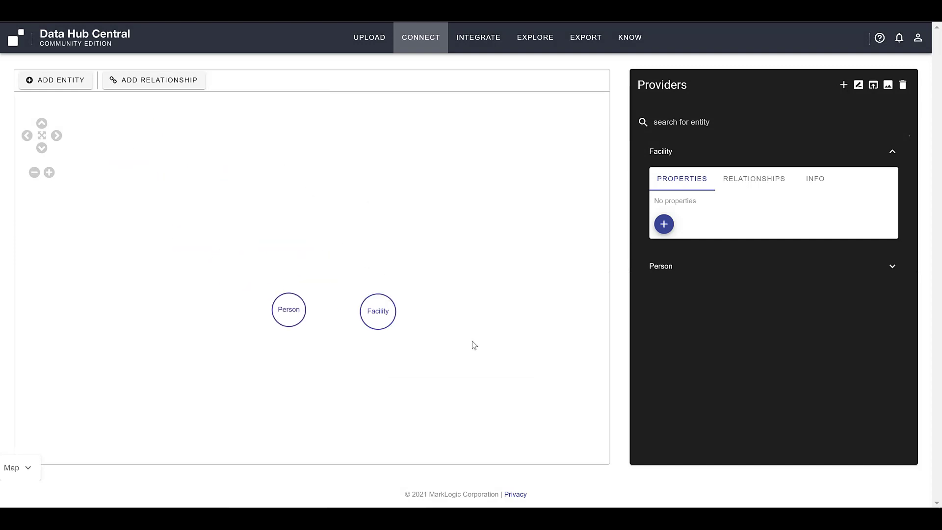
Add a relationship from Person to Facility described as practicesAt, with 1:Many cardinality
left_click(183, 81)
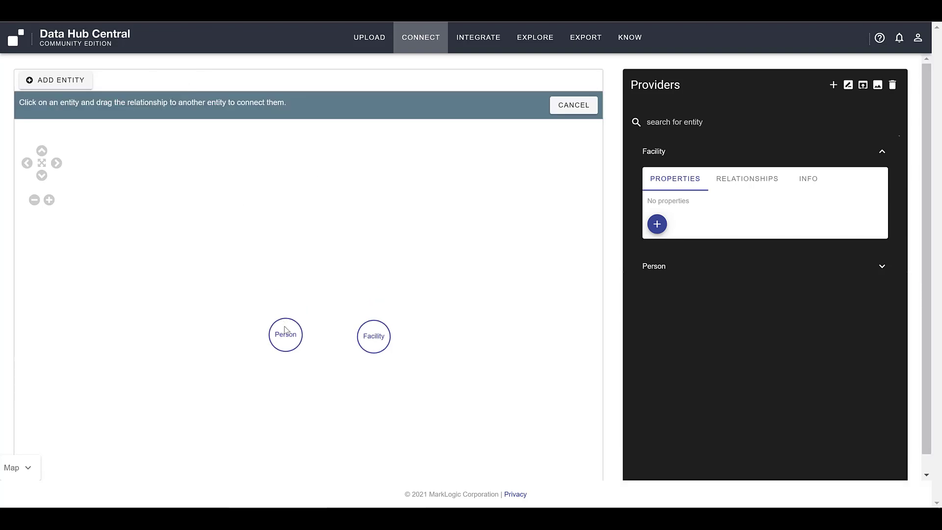
left_click_drag(286, 331, 382, 339)
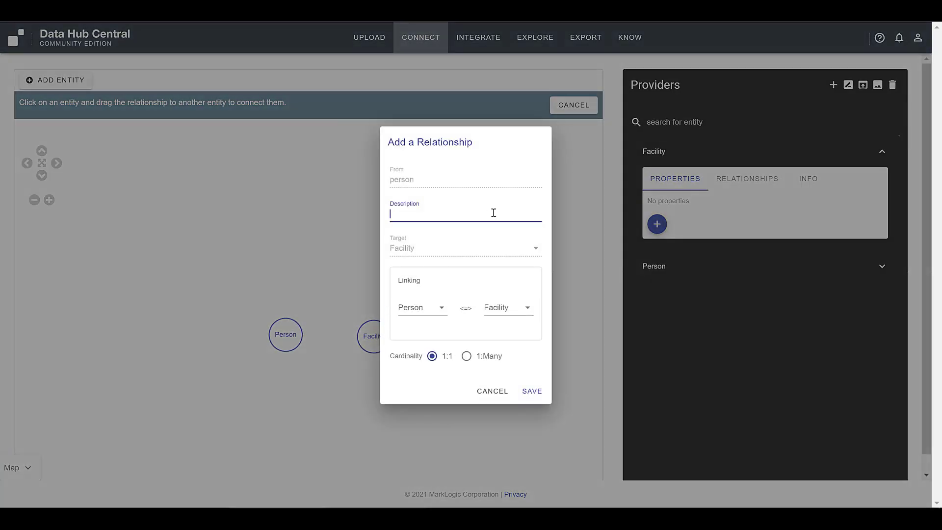
type("practicesAt")
left_click(468, 358)
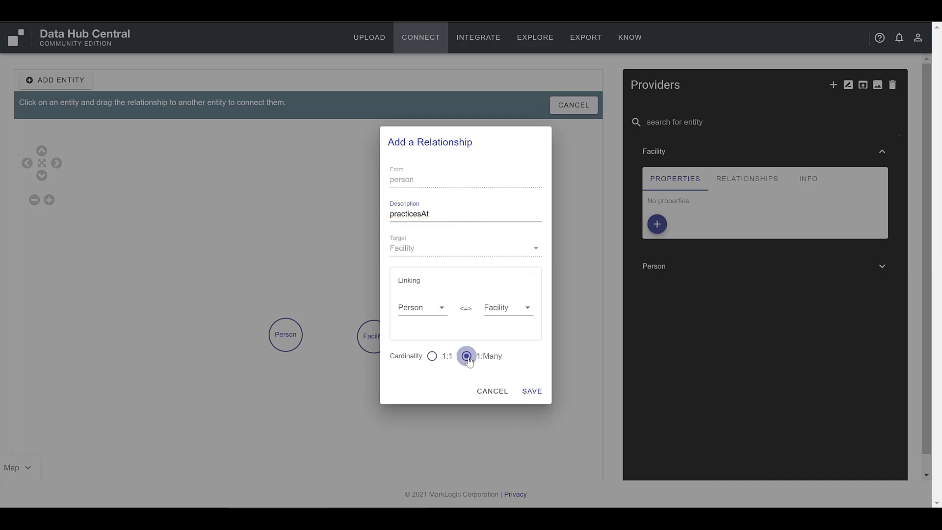
left_click(532, 392)
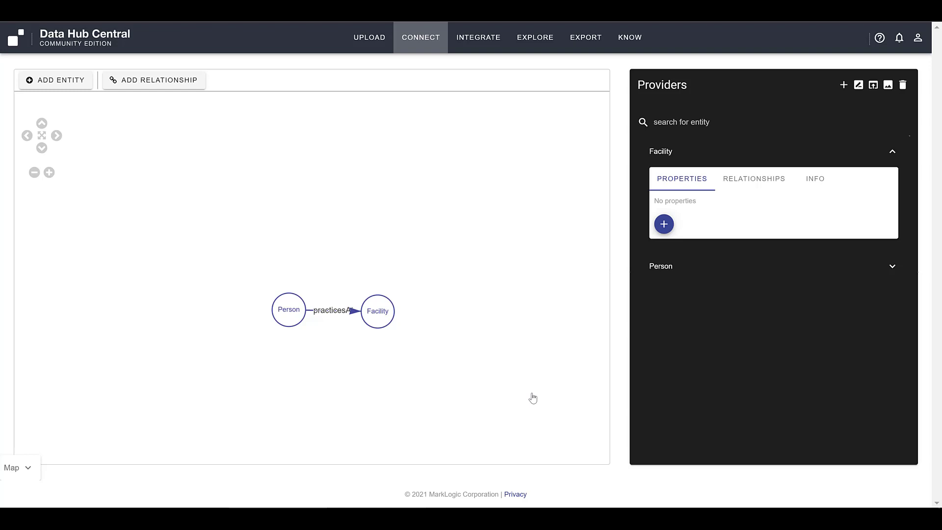
Add a string property named NPI to the Person entity
left_click(290, 314)
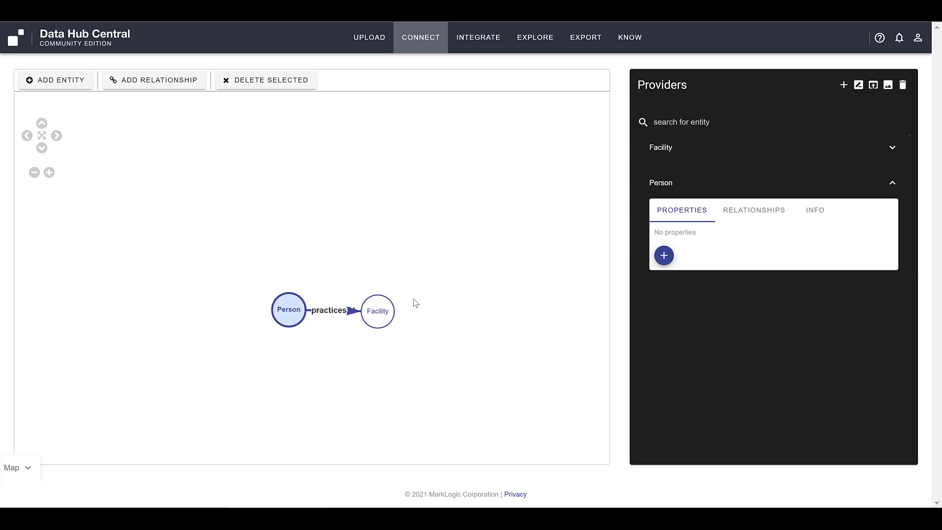
left_click(663, 256)
type("NPI")
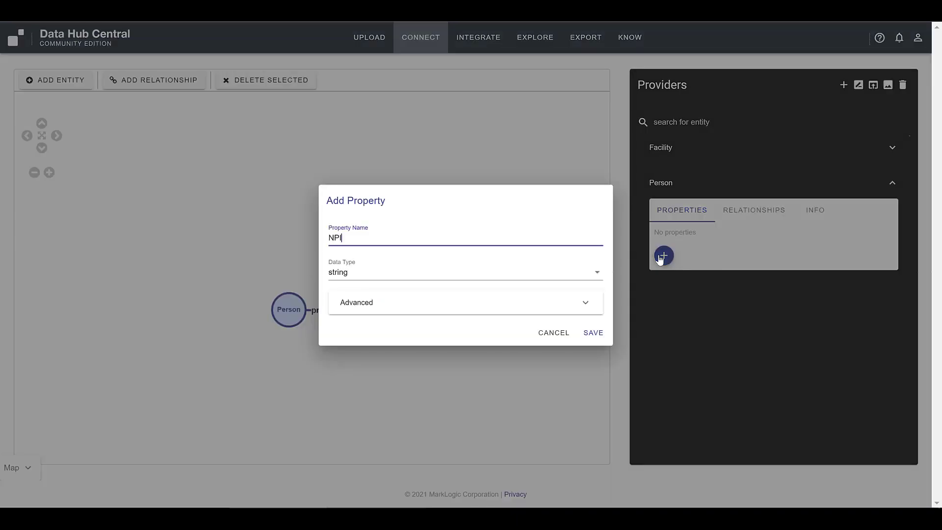
left_click(594, 332)
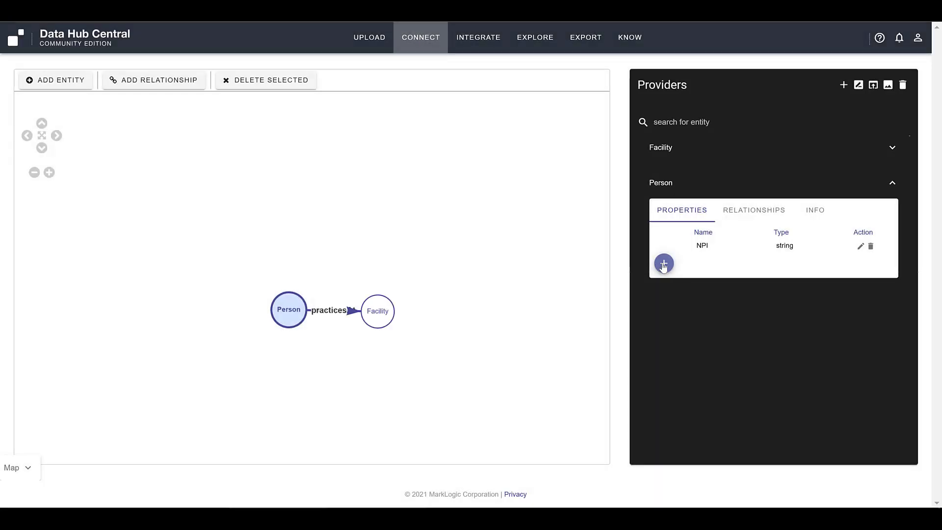
Add string properties named firstName and lastName to the Person entity
left_click(663, 264)
type("firstName")
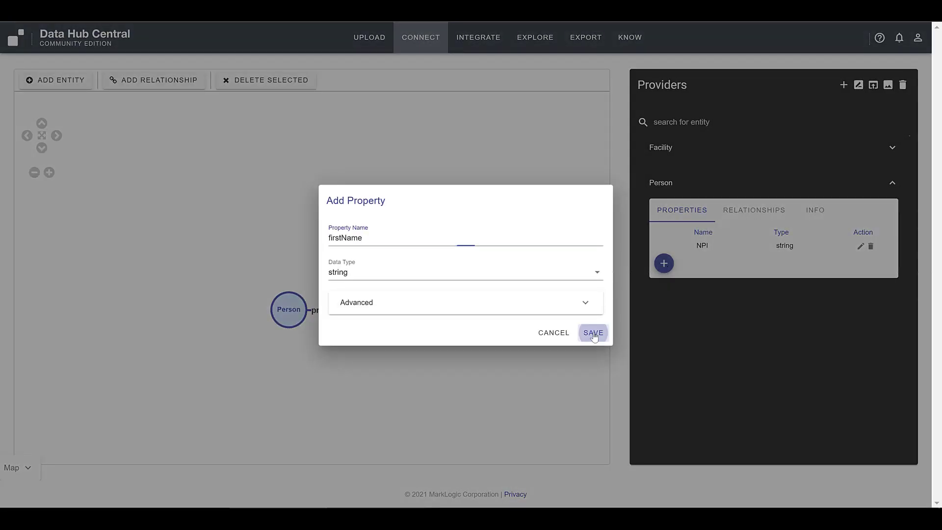
left_click(594, 333)
left_click(664, 280)
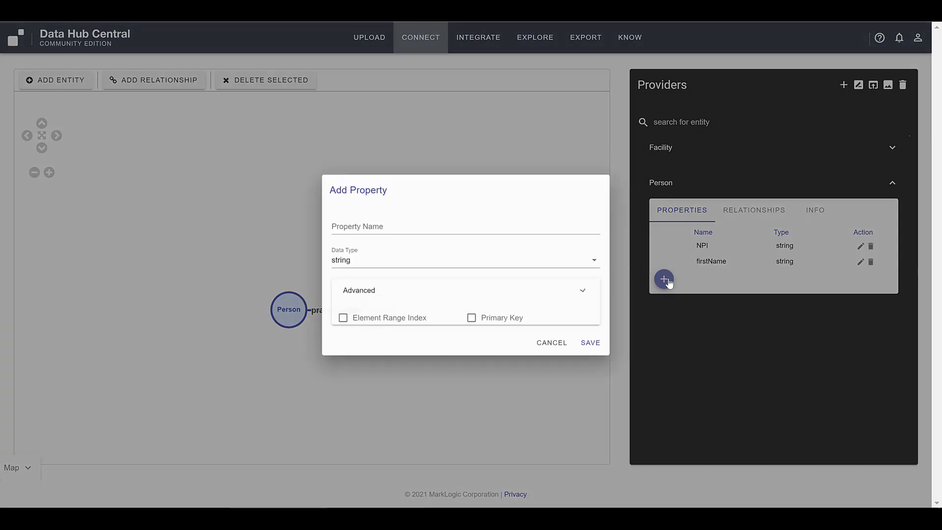
type("lastName")
left_click(595, 332)
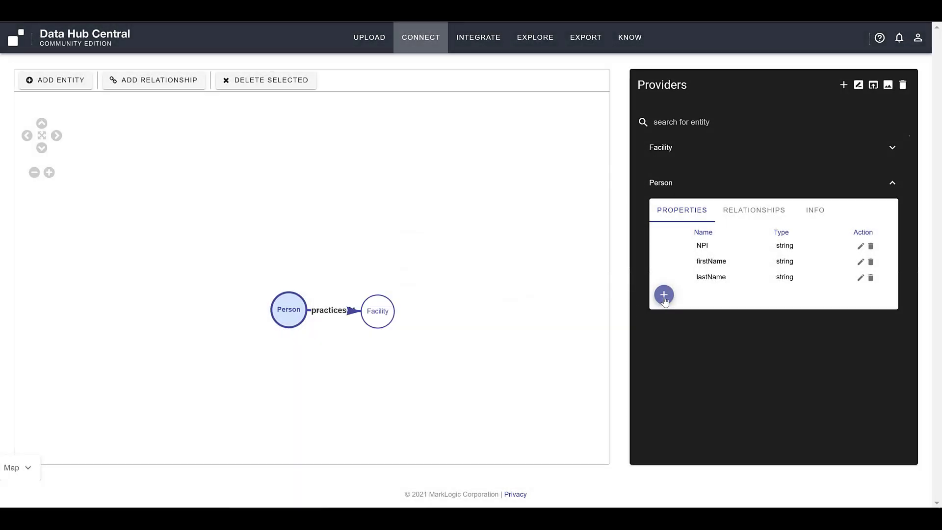
Add string properties named speciality and licenseID to the Person entity
left_click(665, 296)
type("speciality")
left_click(594, 333)
left_click(664, 311)
type("licenseID")
left_click(593, 332)
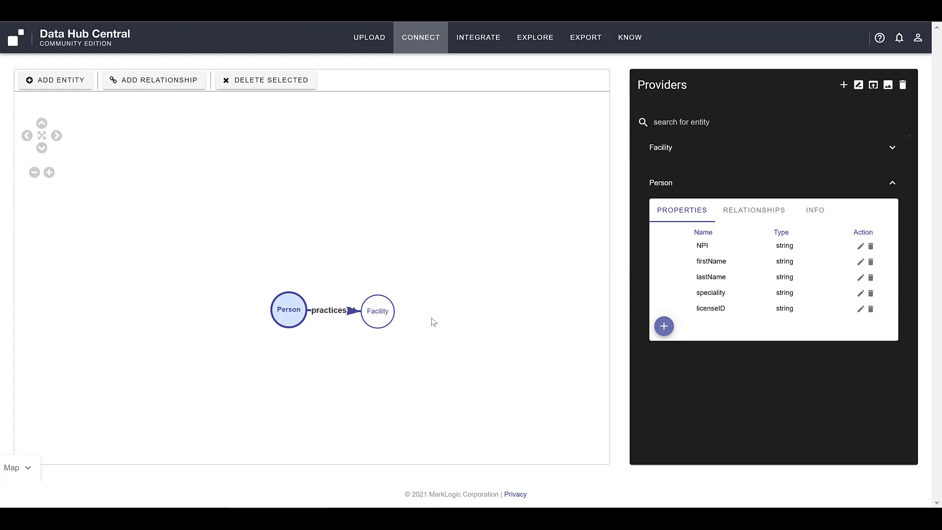
Add string properties named siteName and siteID to the Facility entity
left_click(392, 315)
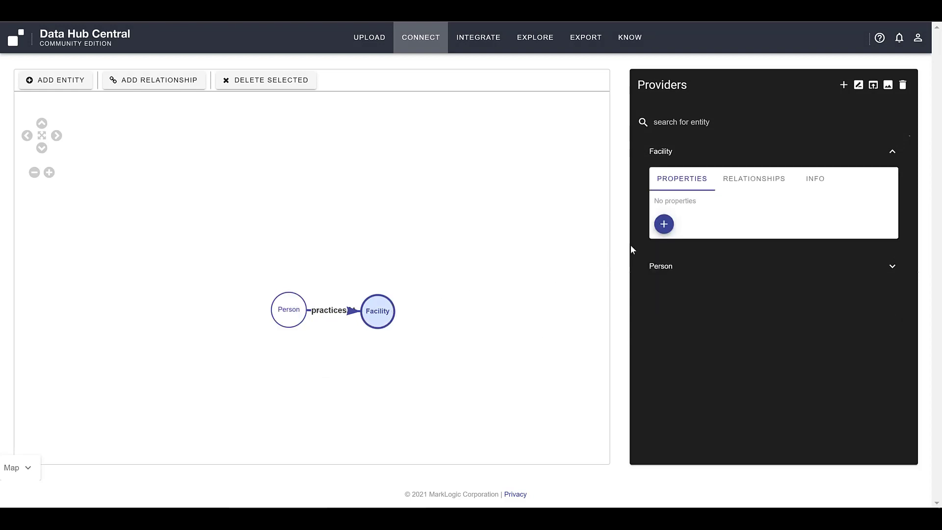
left_click(664, 224)
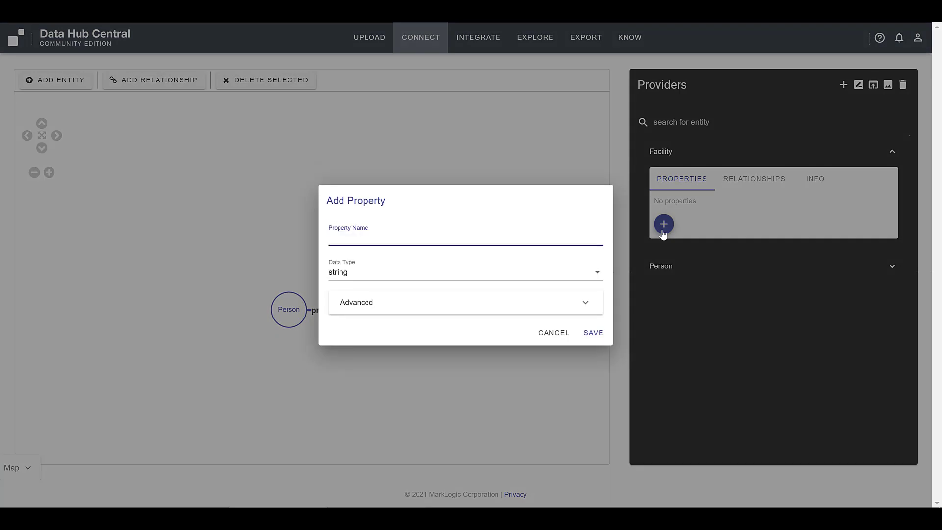
type("siteName")
left_click(595, 333)
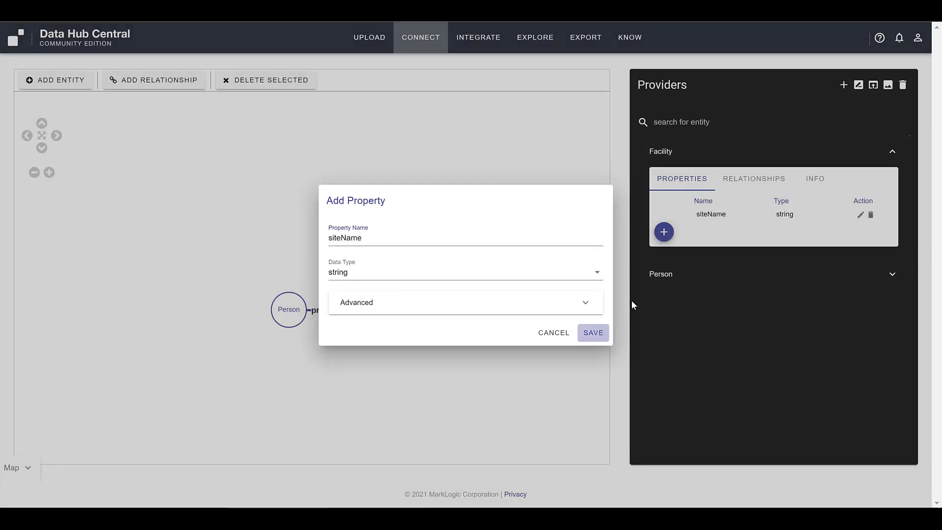
left_click(664, 232)
type("siteID")
left_click(593, 333)
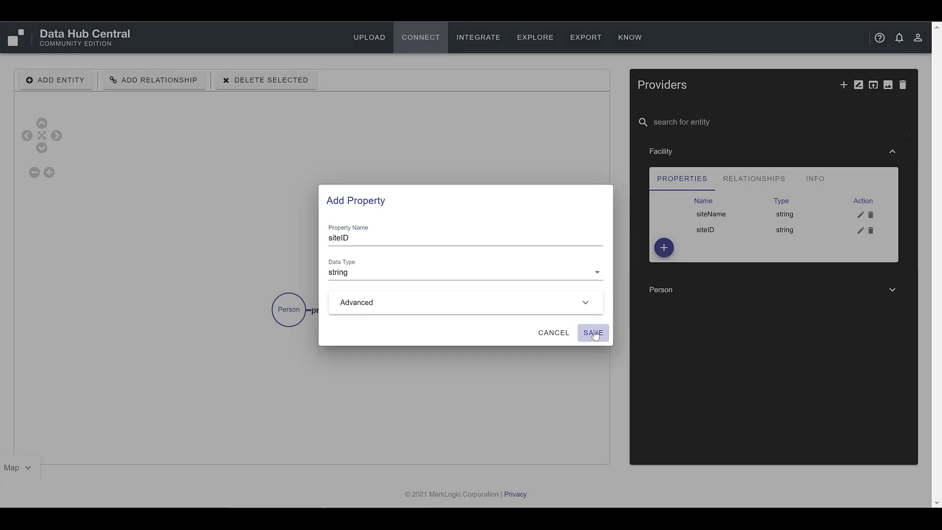
Add string properties named address and city to the Facility entity
left_click(665, 247)
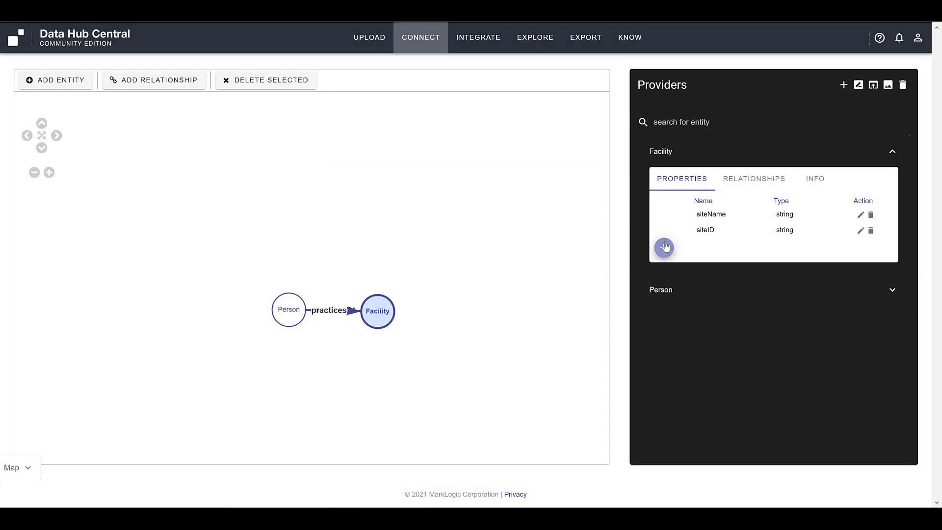
type("address")
left_click(592, 332)
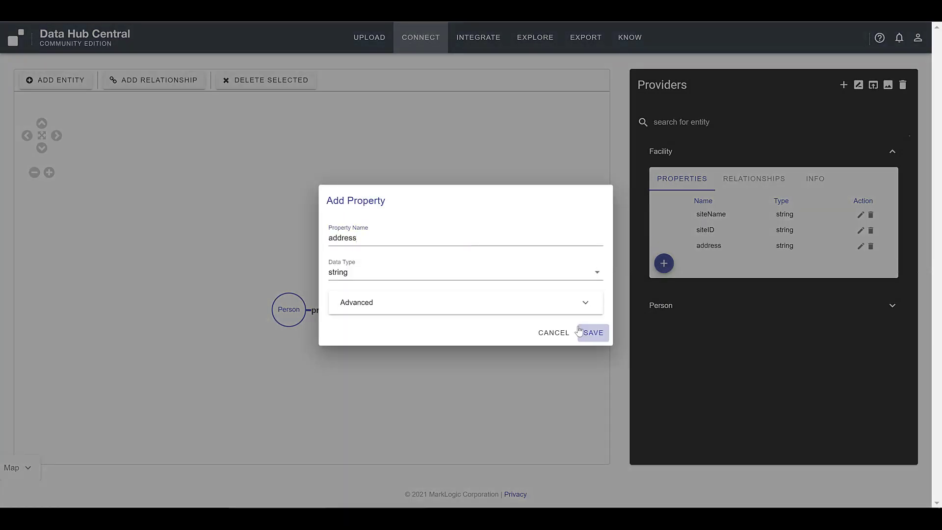
left_click(663, 265)
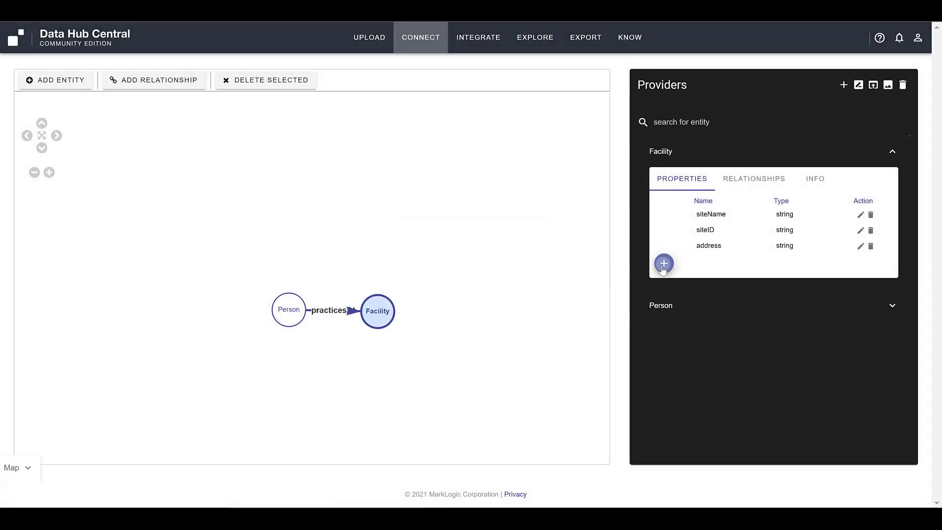
type("city")
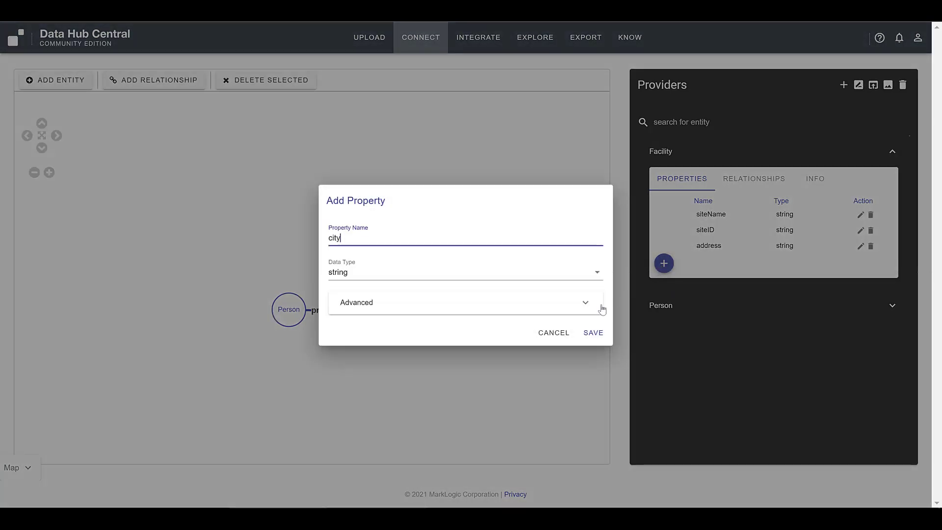
left_click(593, 332)
Add string properties named state and postalCode to the Facility entity
left_click(665, 280)
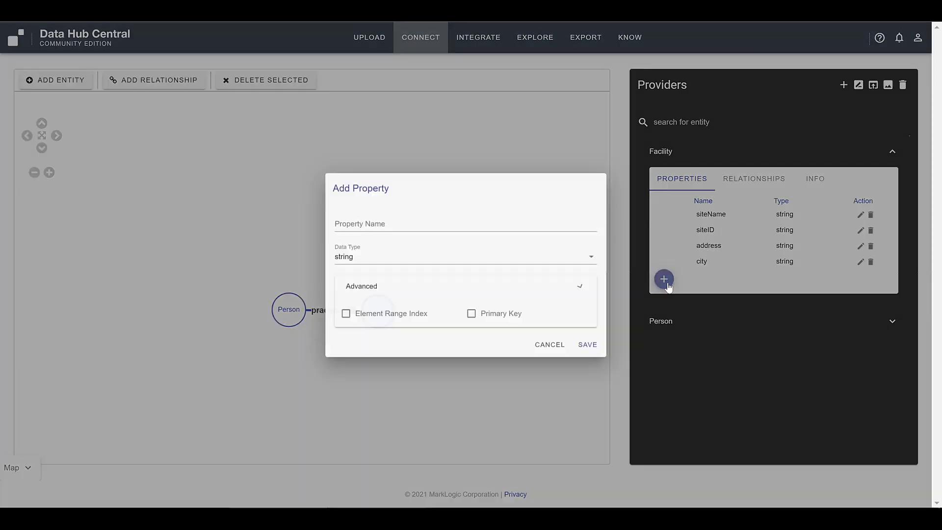
type("state")
left_click(595, 331)
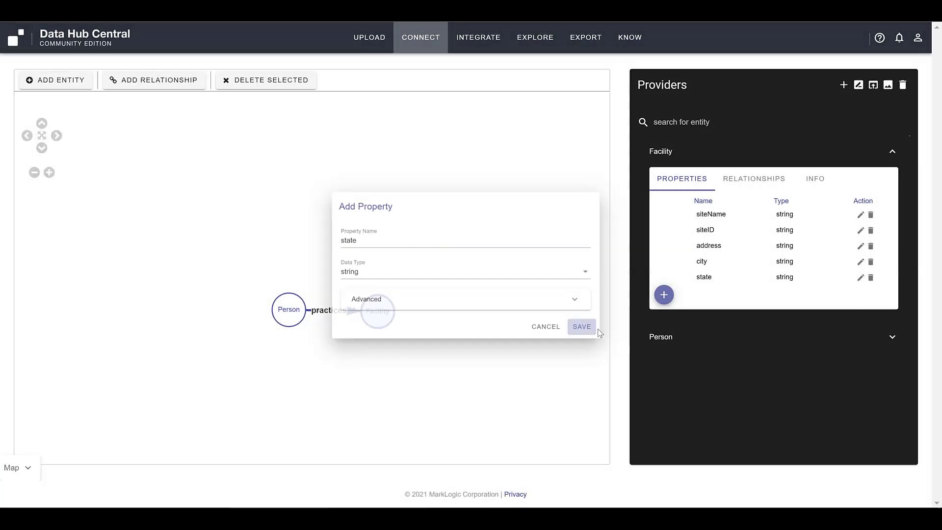
left_click(664, 296)
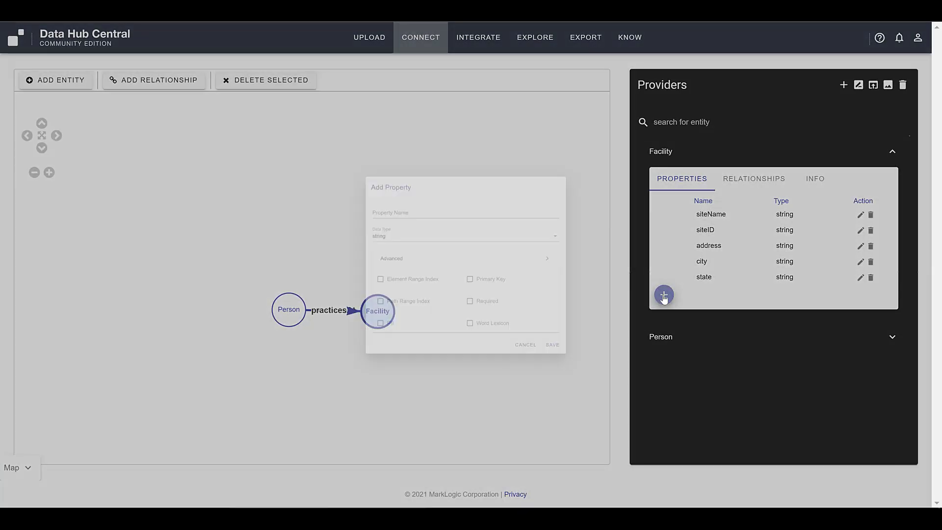
type("postalCode")
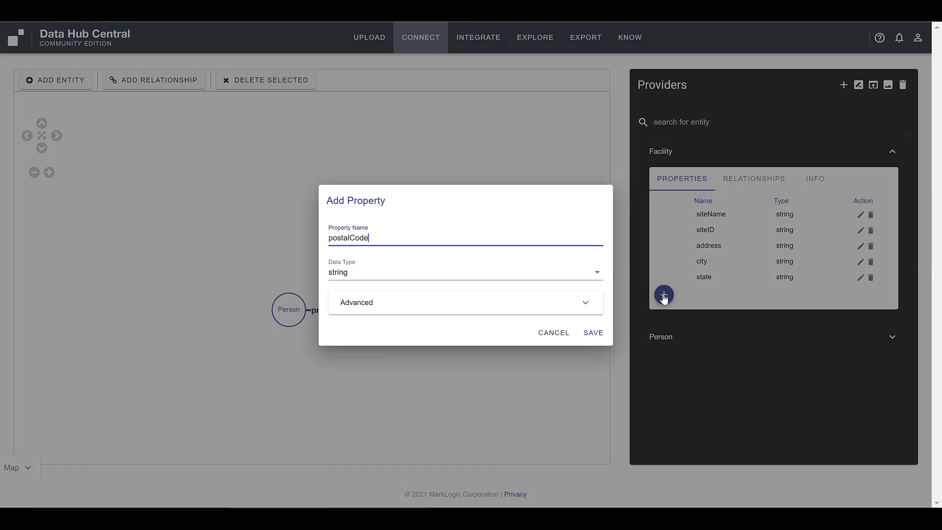
left_click(594, 332)
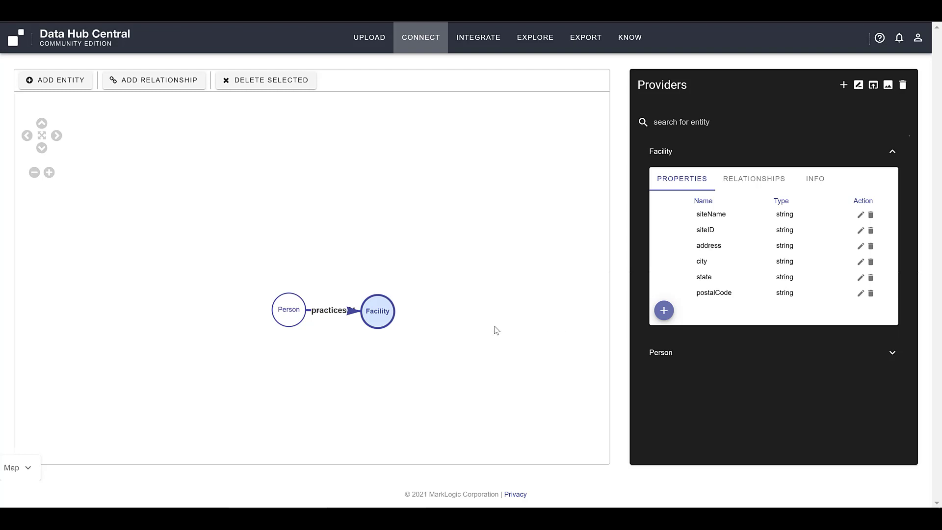
Add a string property named siteID to the Person entity
left_click(298, 312)
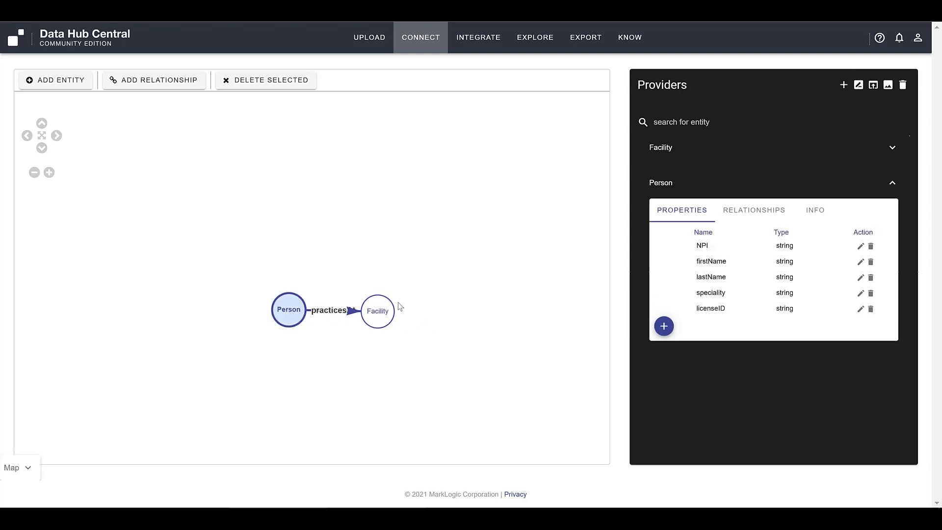
left_click(663, 327)
type("siteID")
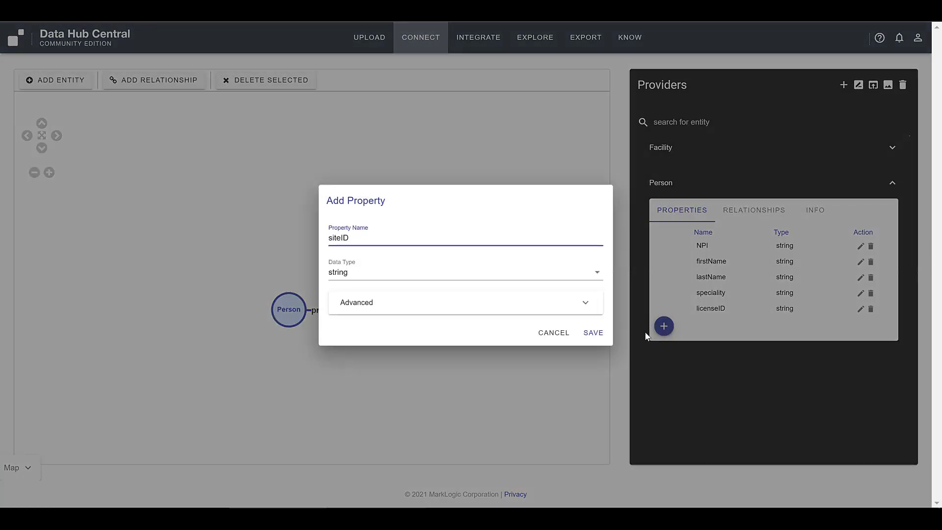
left_click(595, 334)
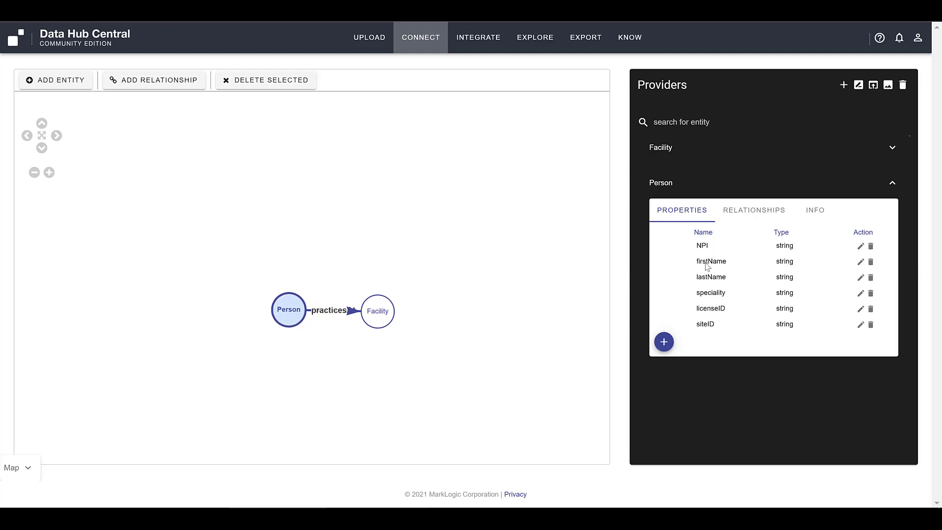
Set the Person entity's identifier to NPI and its label to lastName
left_click(818, 210)
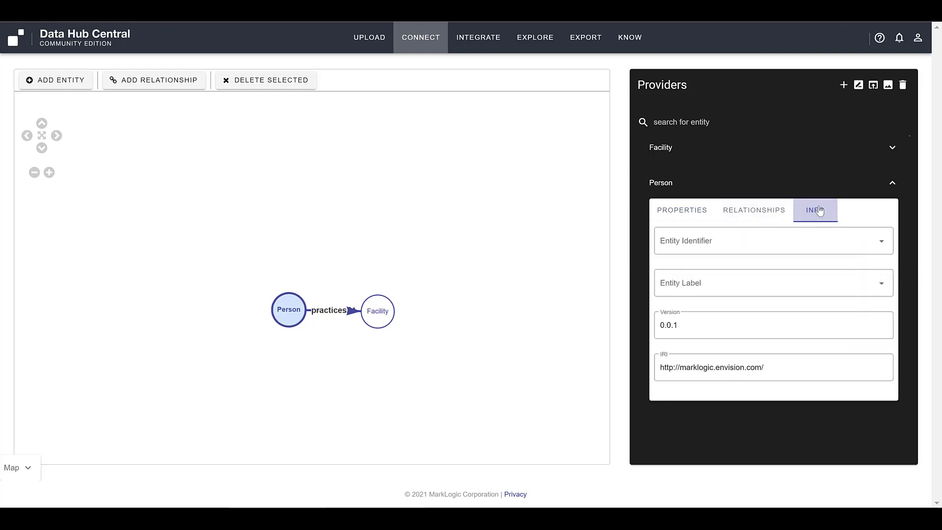
left_click(811, 251)
left_click(811, 243)
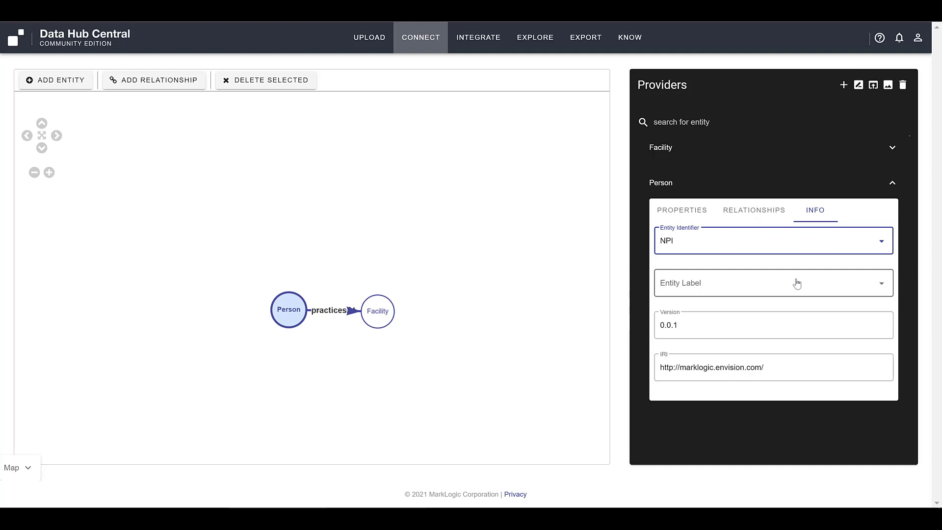
left_click(797, 284)
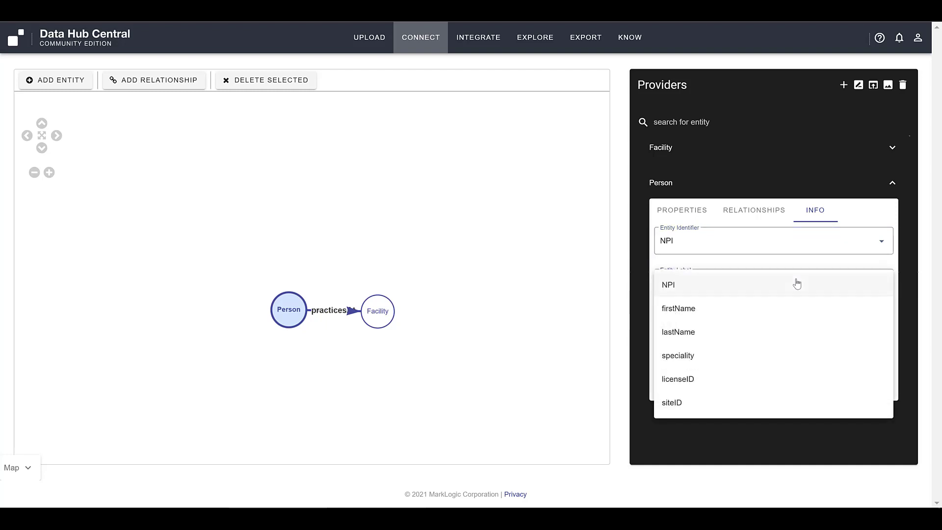
left_click(743, 334)
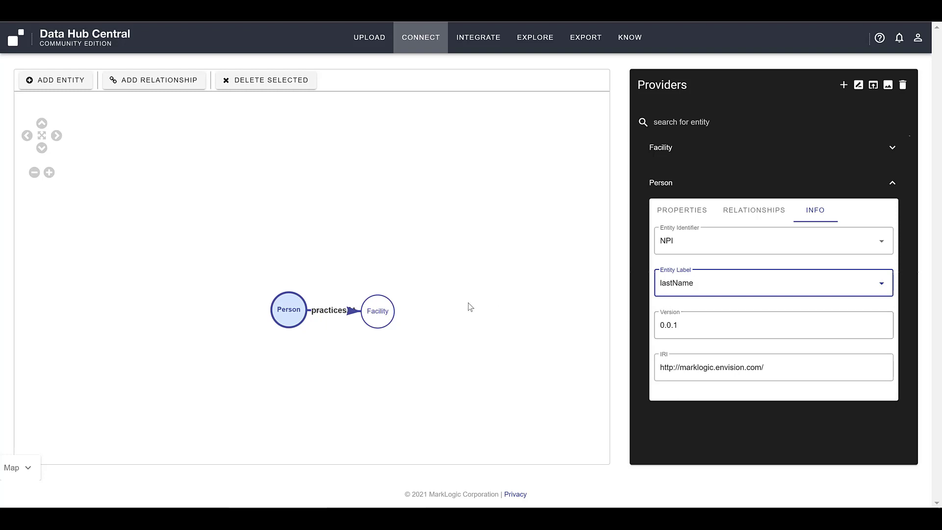
Set the Facility entity's identifier to siteID and its label to siteName
left_click(386, 302)
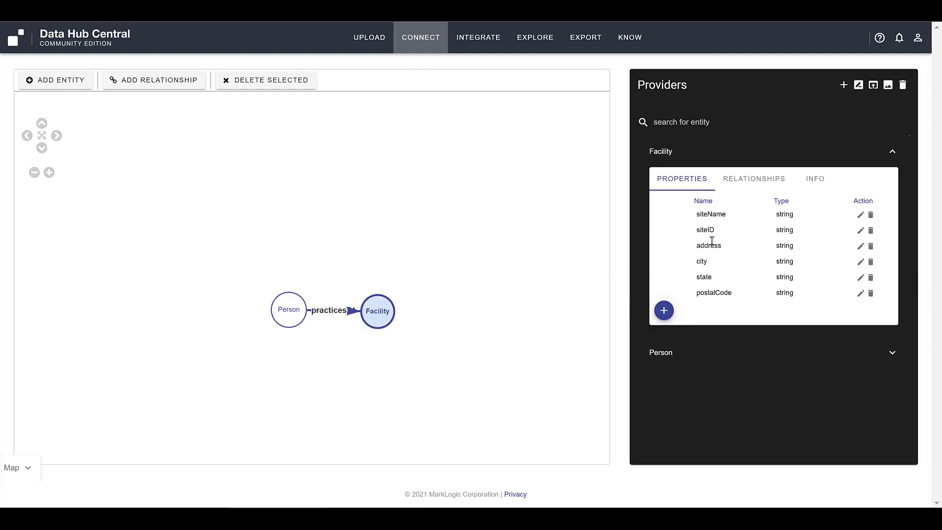
left_click(812, 186)
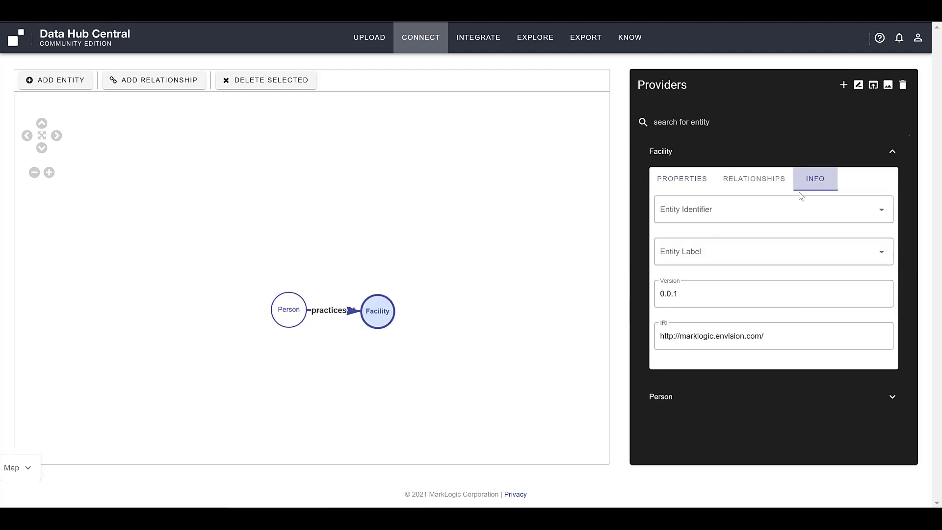
left_click(780, 210)
left_click(740, 240)
left_click(730, 269)
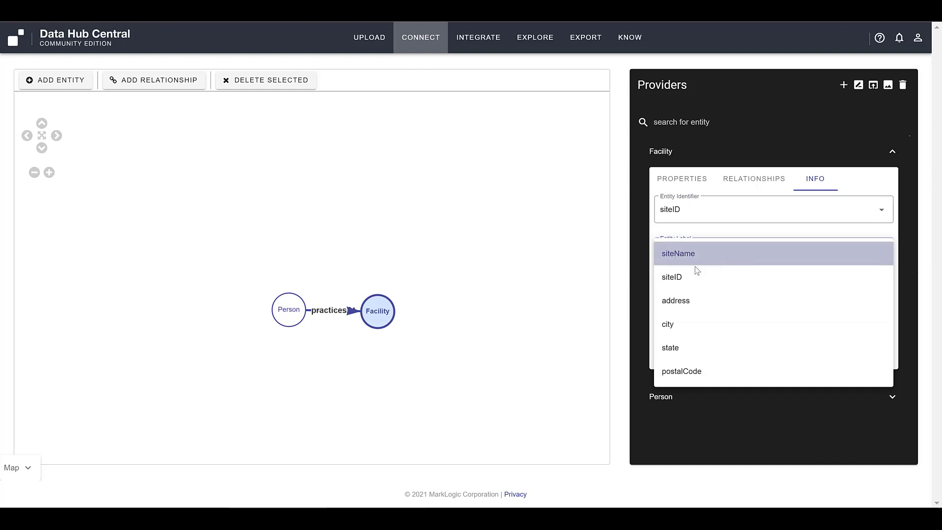
left_click(698, 264)
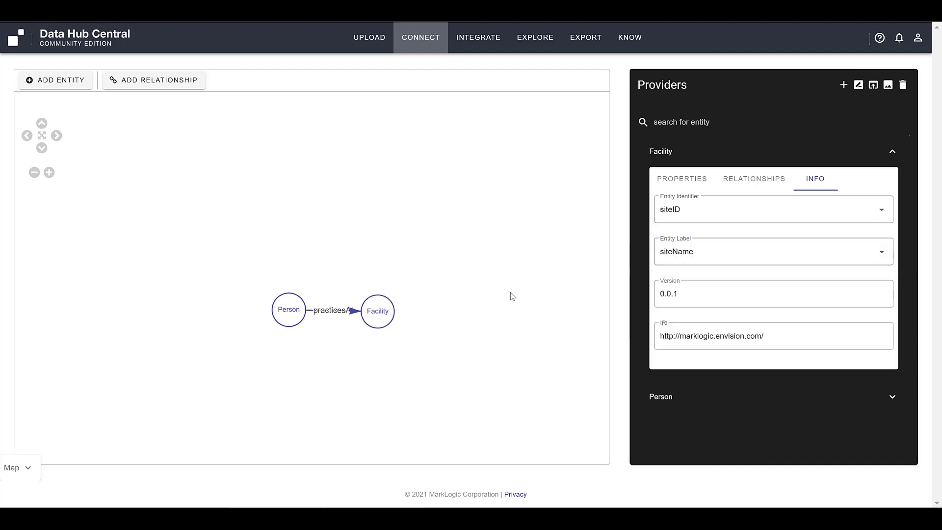
Edit the practicesAt relationship to link Person's siteID to the corresponding Facility property and save it
left_click(344, 313)
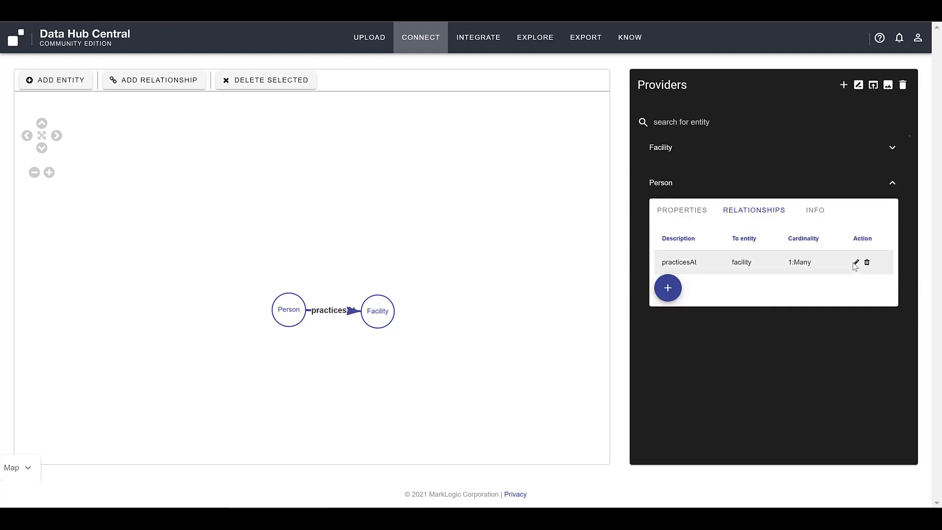
left_click(857, 262)
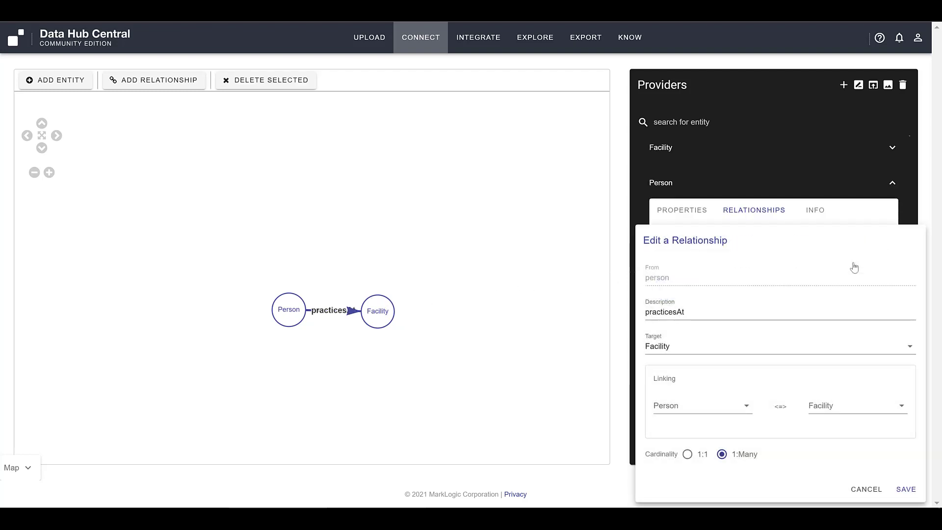
left_click(724, 408)
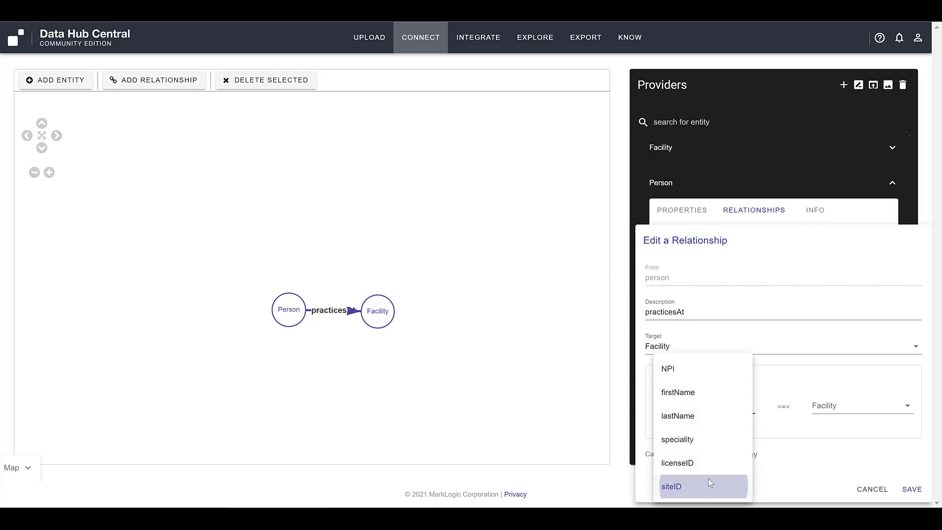
left_click(706, 486)
left_click(840, 406)
left_click(841, 400)
left_click(911, 491)
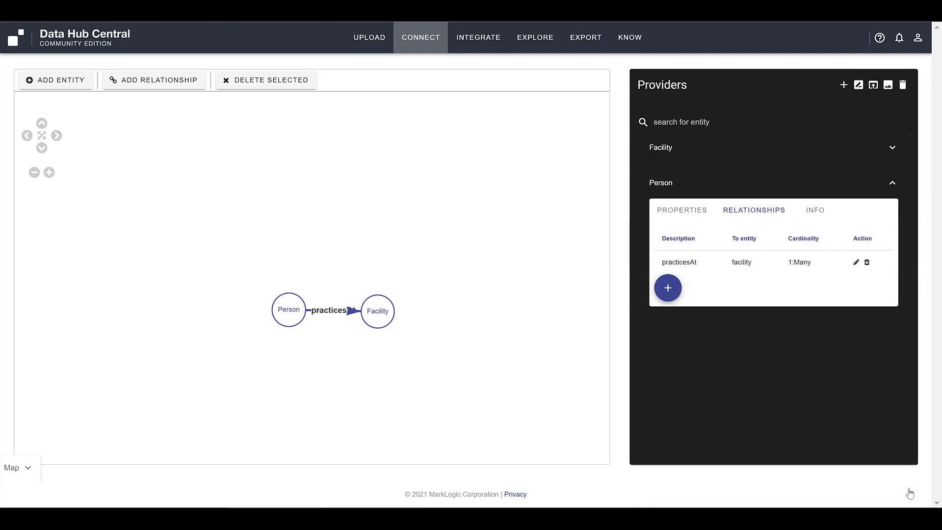